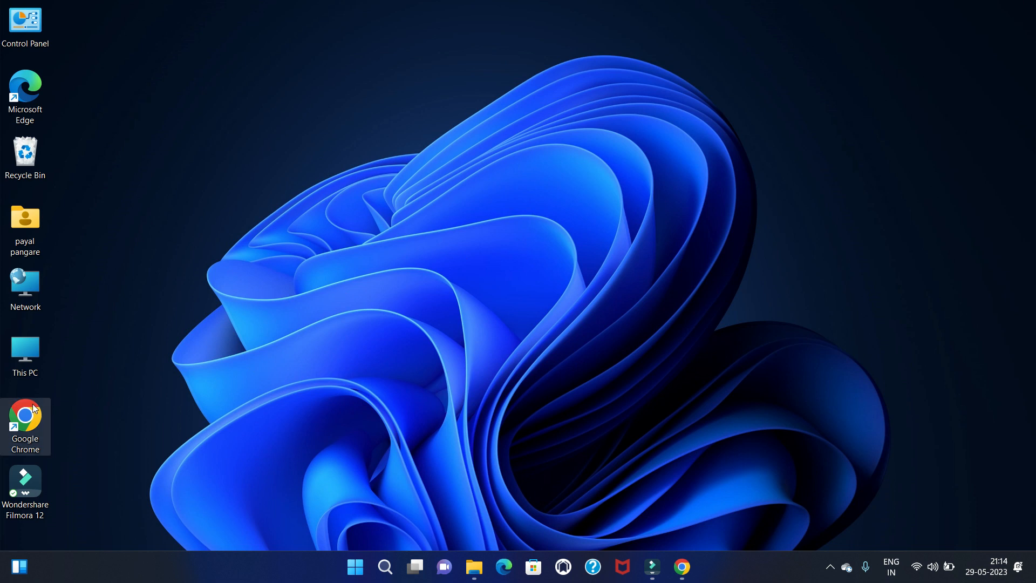
Step: Open Google Chrome in a maximized window and search the web for "download jdk"
{"action": "double_click", "coordinate": [32, 408]}
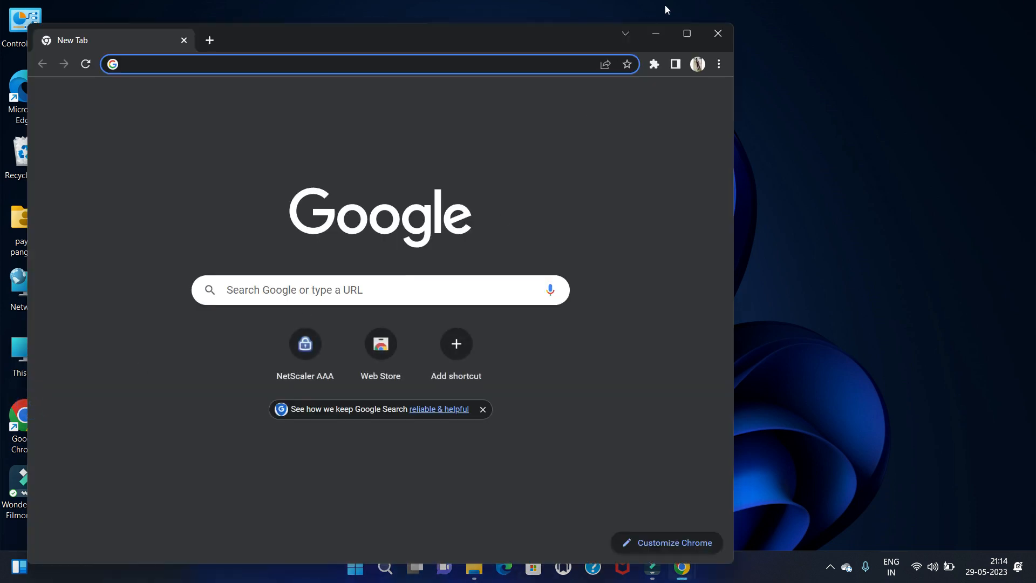
{"action": "left_click", "coordinate": [686, 36]}
{"action": "left_click", "coordinate": [294, 32]}
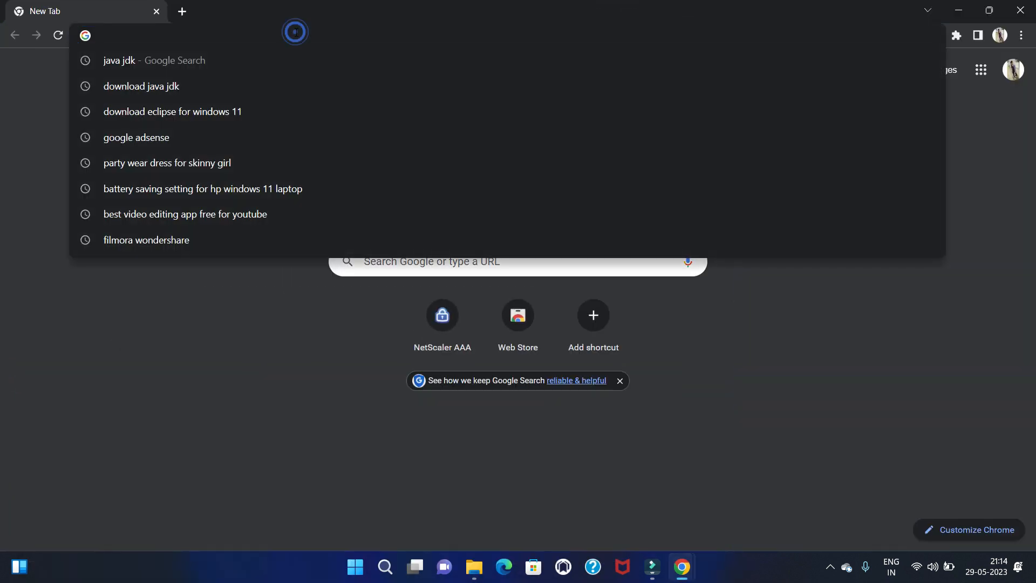
{"action": "type", "text": "down"}
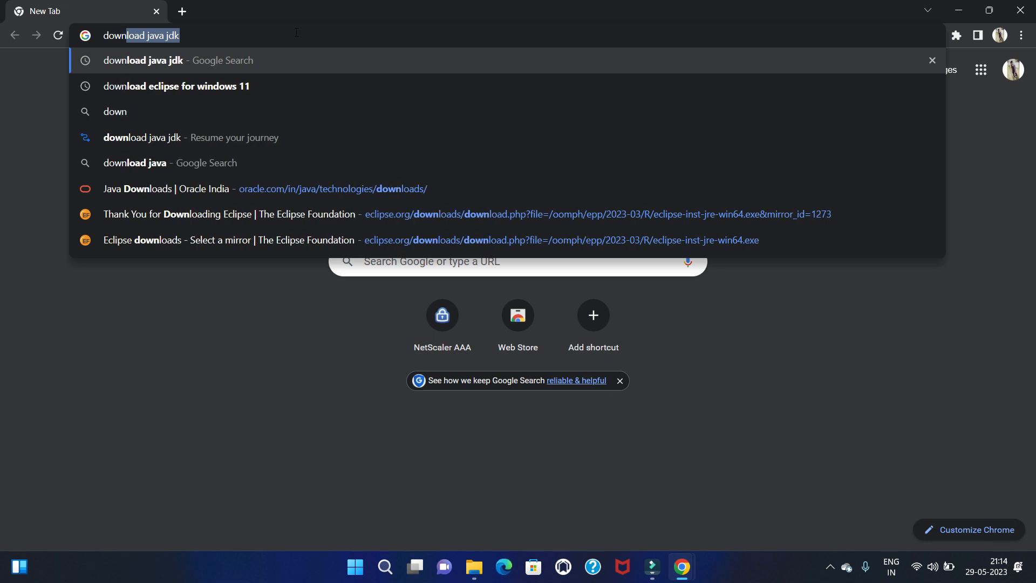
{"action": "type", "text": "load jdk"}
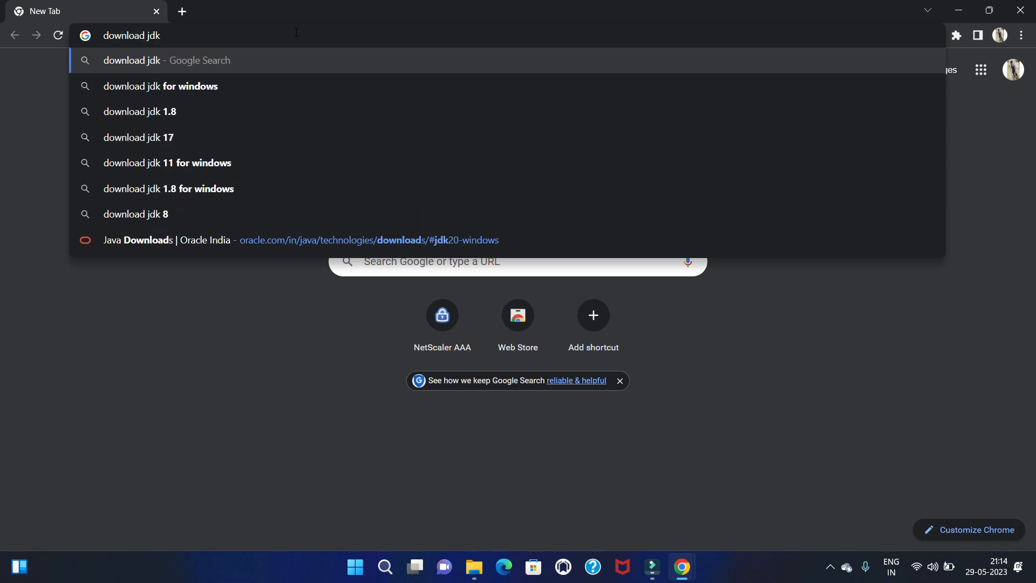
{"action": "key", "text": "Return"}
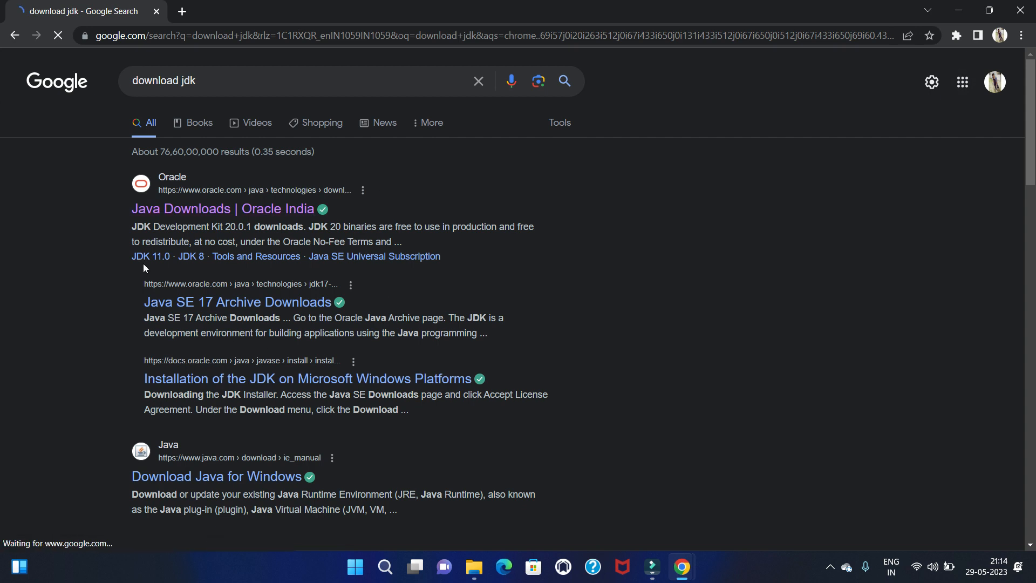
Step: Open Oracle's Java Downloads page from the results and go to the JDK Development Kit 20.0.1 downloads section
{"action": "left_click_drag", "start_coordinate": [113, 209], "coordinate": [341, 209]}
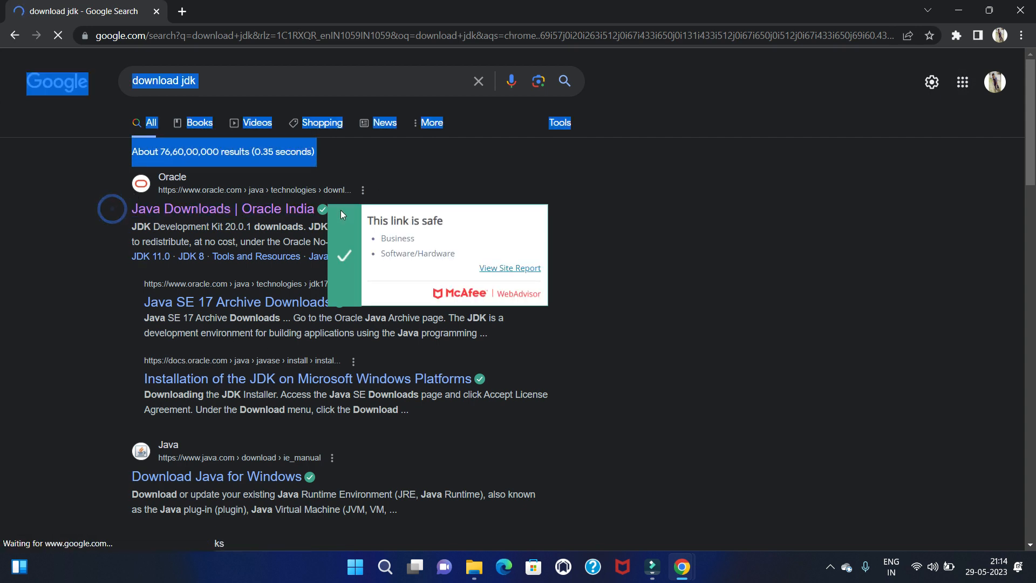
{"action": "left_click", "coordinate": [253, 207]}
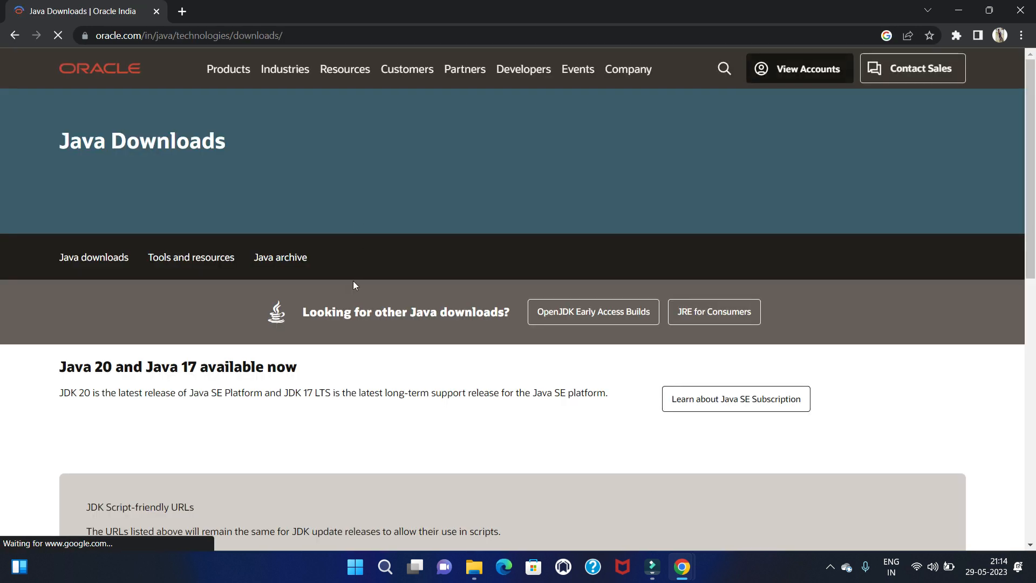
{"action": "scroll", "coordinate": [420, 316], "scroll_direction": "down", "scroll_amount": 5}
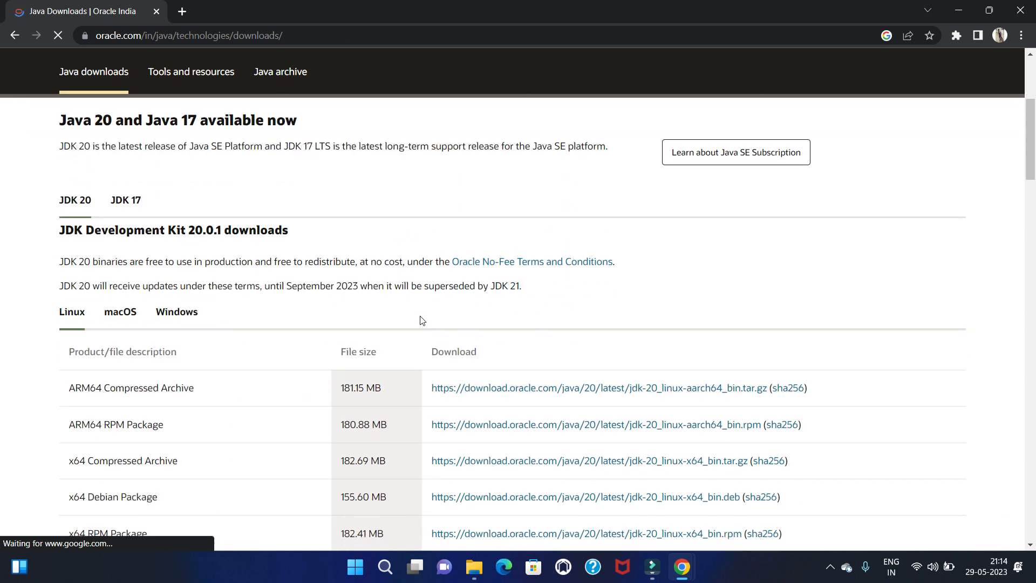
{"action": "scroll", "coordinate": [419, 320], "scroll_direction": "down", "scroll_amount": 1}
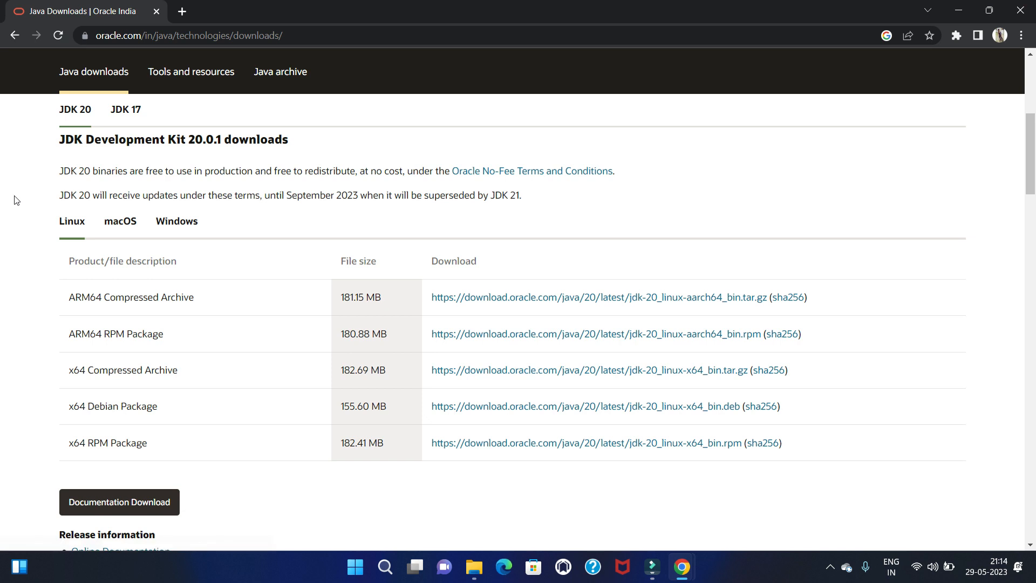
{"action": "left_click_drag", "start_coordinate": [46, 143], "coordinate": [300, 147]}
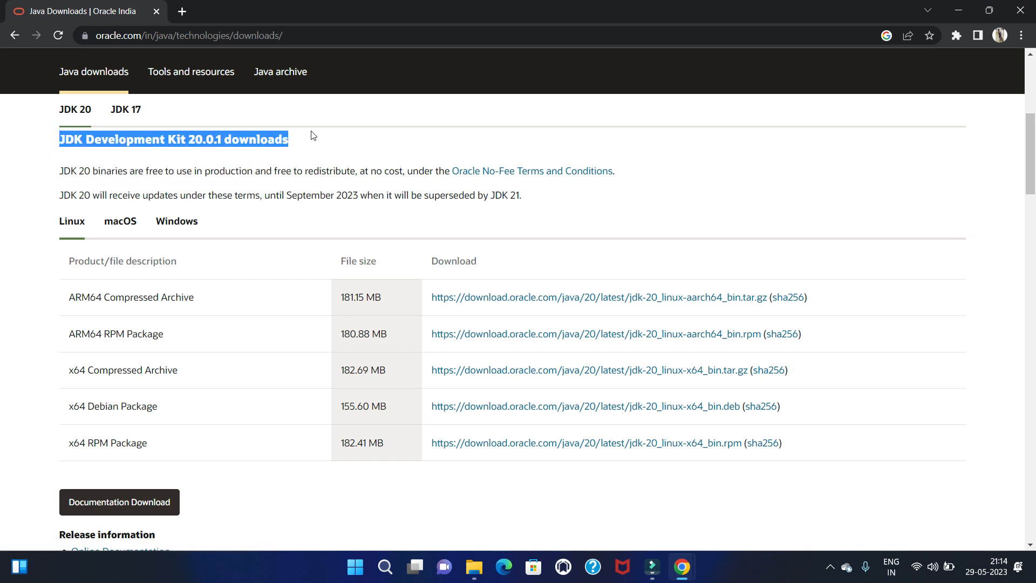
{"action": "left_click", "coordinate": [311, 135]}
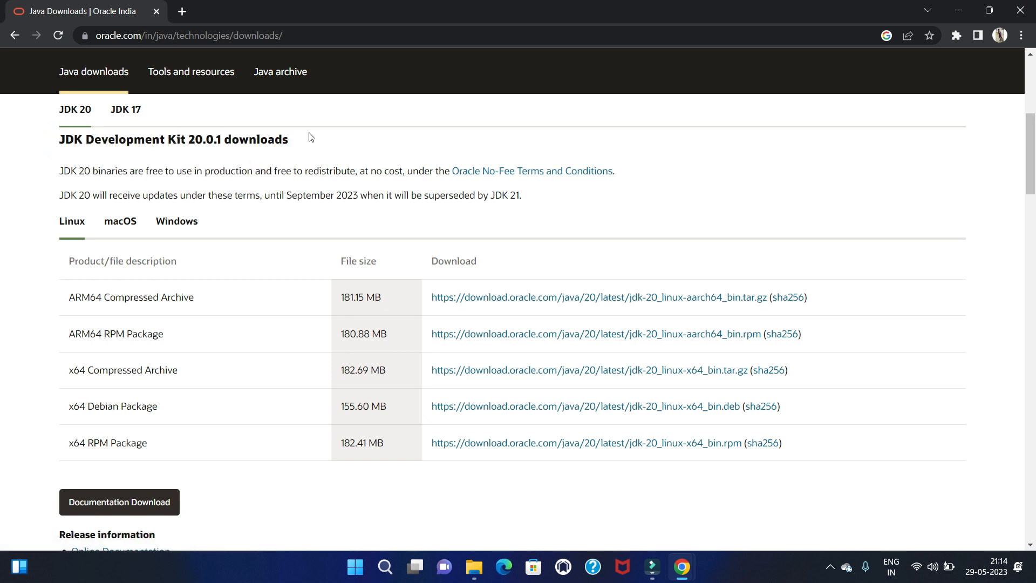
Step: Show the JDK 20 files for Windows and download the x64 Installer, jdk-20_windows-x64_bin.exe
{"action": "left_click", "coordinate": [180, 228]}
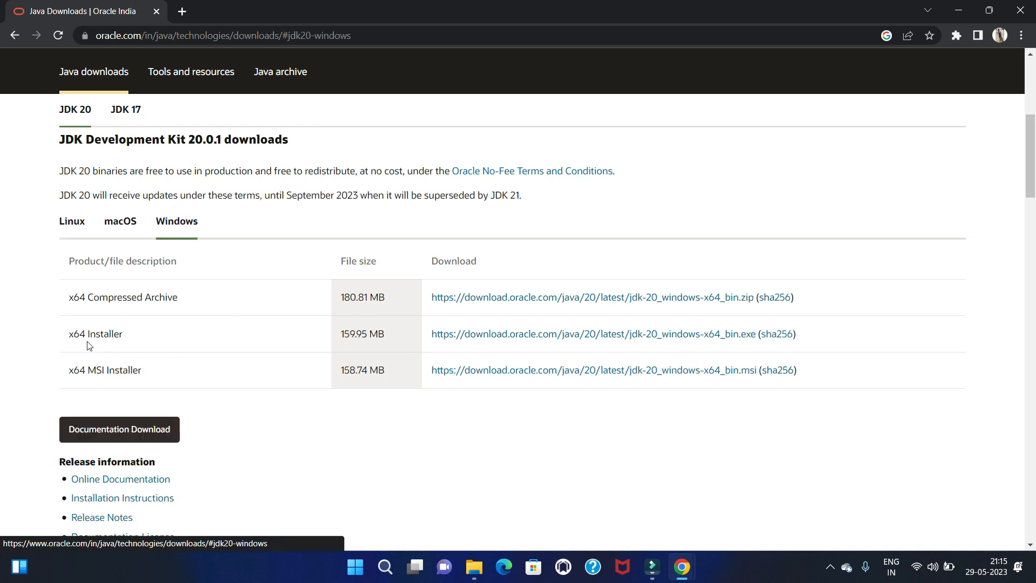
{"action": "left_click_drag", "start_coordinate": [54, 334], "coordinate": [128, 334]}
{"action": "left_click", "coordinate": [128, 334]}
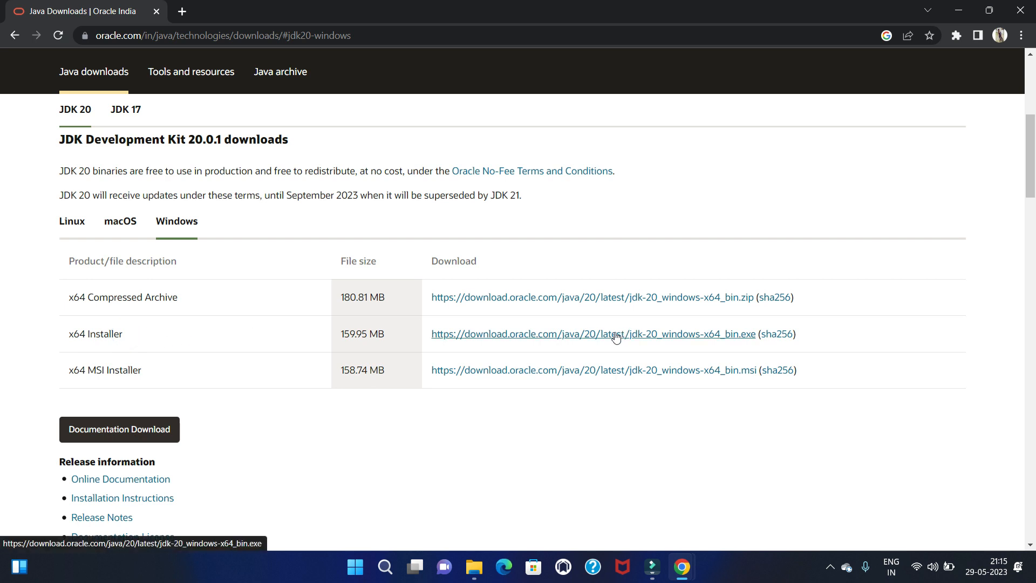
{"action": "left_click", "coordinate": [573, 340]}
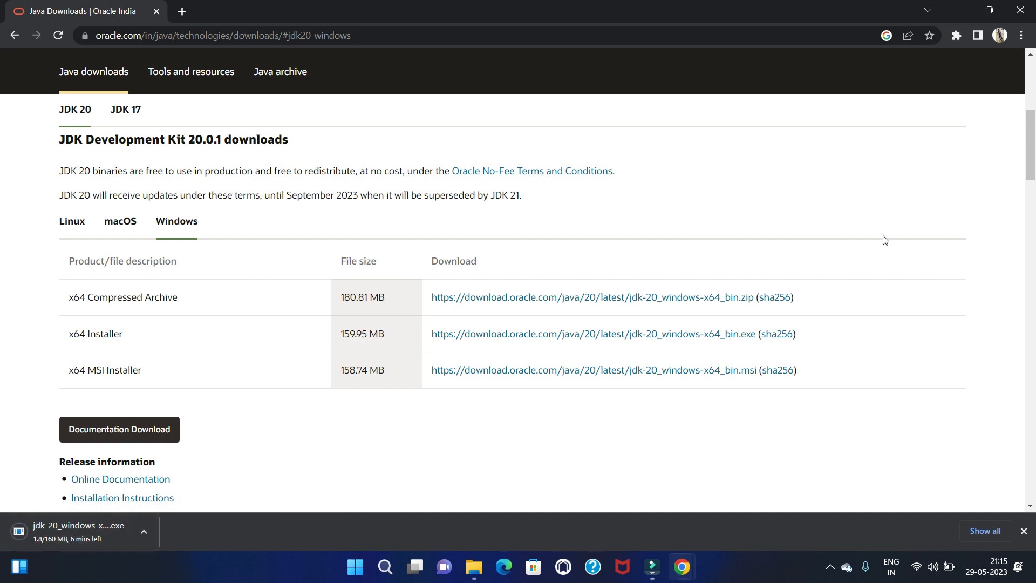
Step: Locate the downloaded jdk-20_windows-x64_bin installer in its folder, run it, and minimize the open windows
{"action": "left_click", "coordinate": [1022, 35]}
{"action": "key", "text": "Escape"}
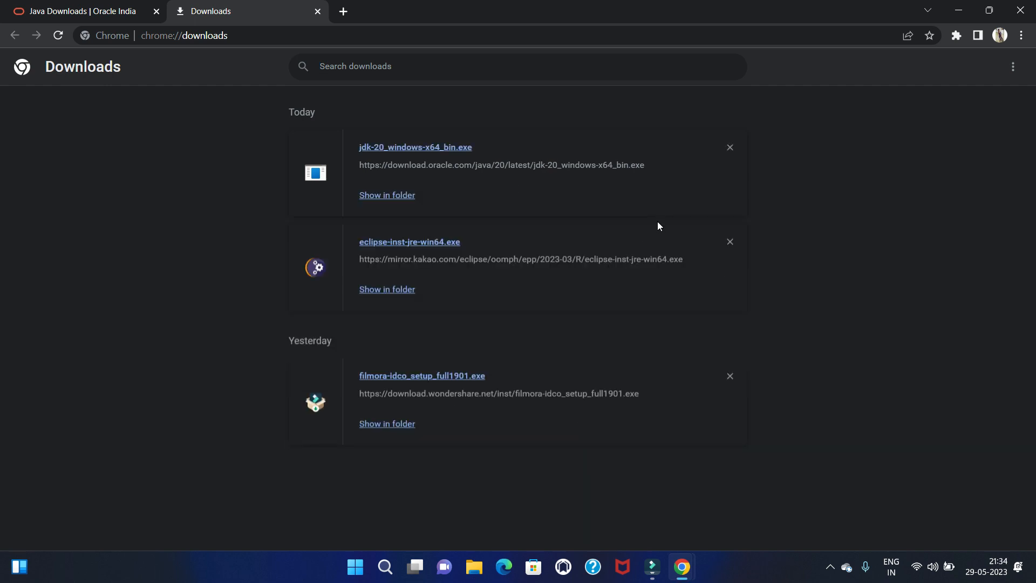
{"action": "left_click", "coordinate": [396, 198]}
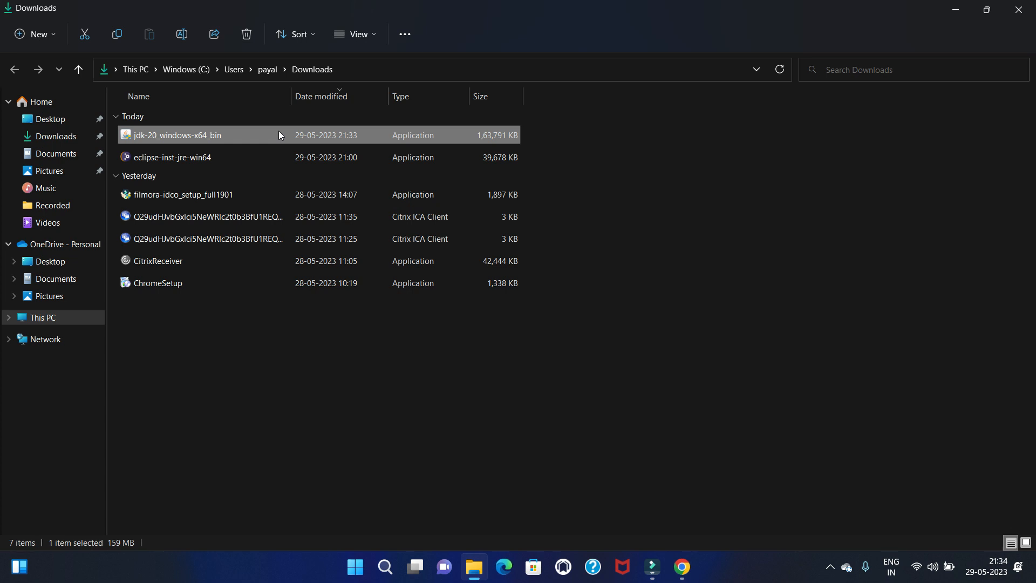
{"action": "double_click", "coordinate": [279, 131]}
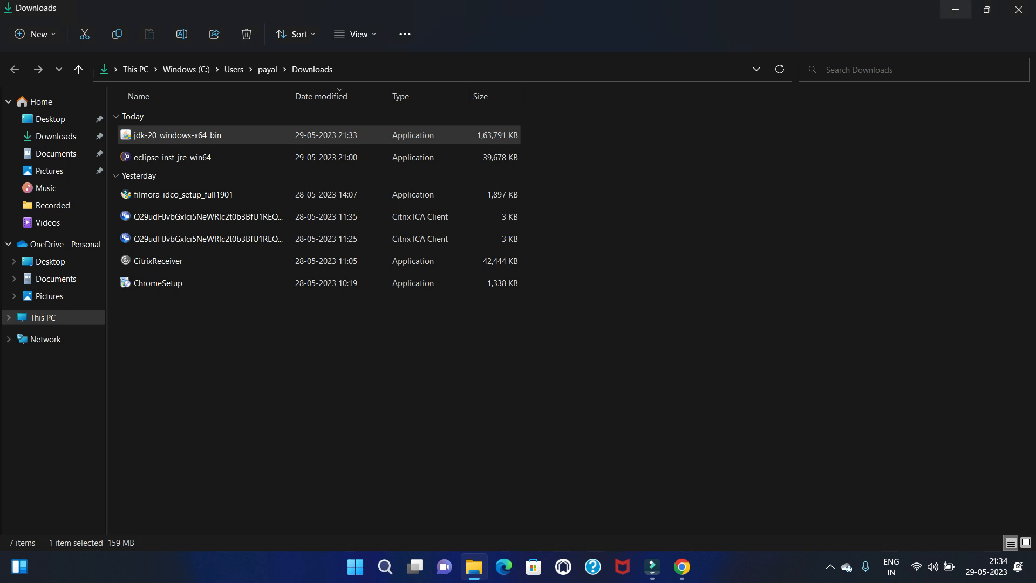
{"action": "left_click", "coordinate": [956, 10]}
{"action": "left_click", "coordinate": [958, 11]}
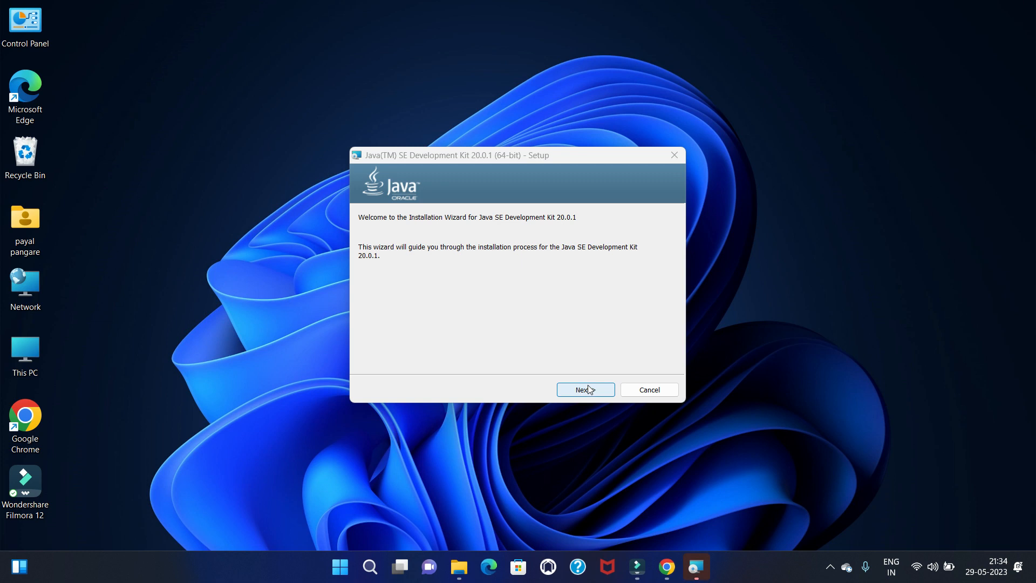
Step: Install Java SE Development Kit 20.0.1 to the default folder C:\Program Files\Java\jdk-20\ and close the setup wizard
{"action": "left_click", "coordinate": [594, 390]}
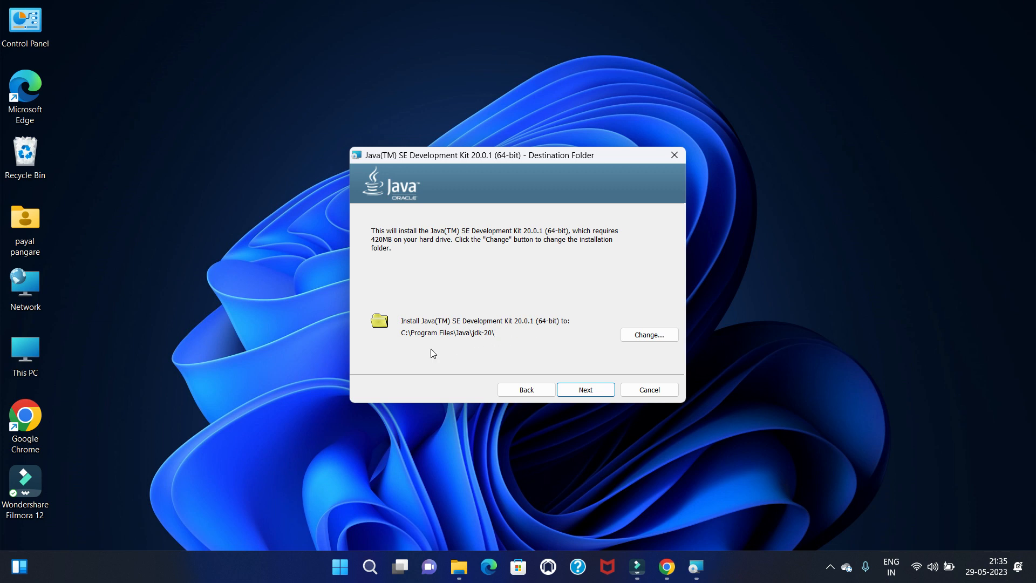
{"action": "left_click", "coordinate": [579, 390]}
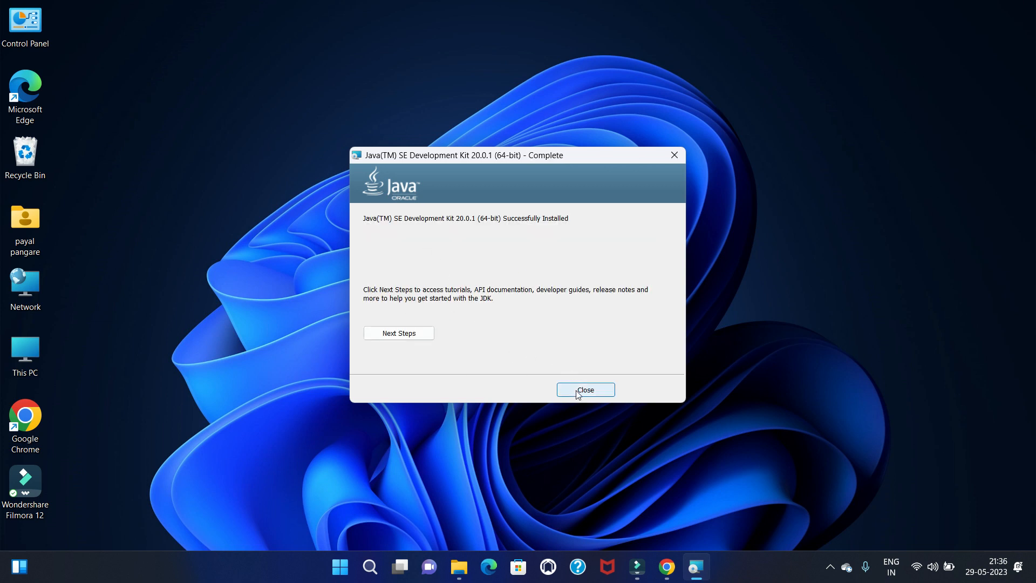
{"action": "left_click", "coordinate": [577, 394]}
Step: Browse in File Explorer to C:\Program Files\Java\jdk-20\bin and copy the folder's path
{"action": "double_click", "coordinate": [25, 356]}
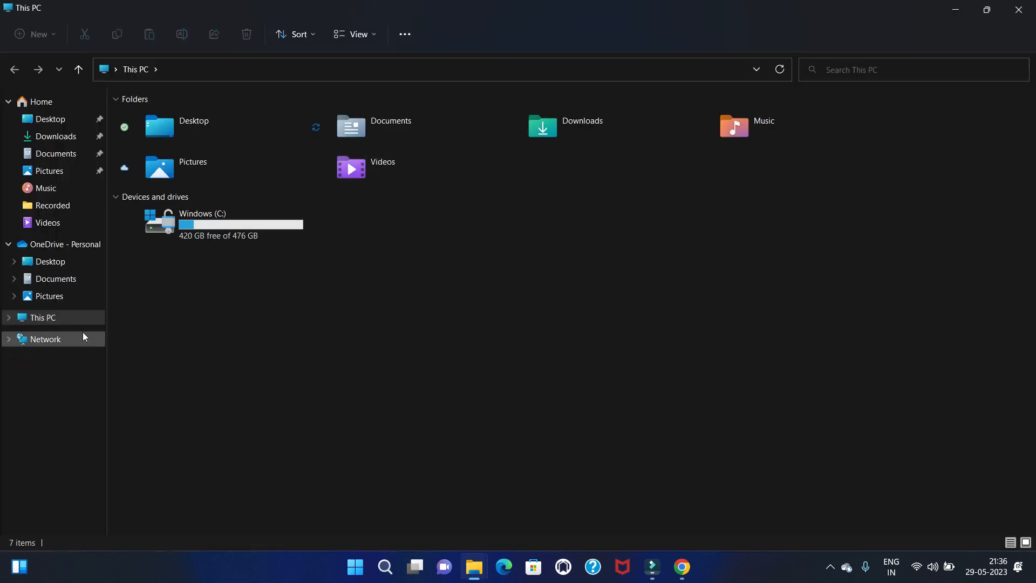
{"action": "double_click", "coordinate": [211, 224]}
{"action": "left_click", "coordinate": [173, 185]}
{"action": "double_click", "coordinate": [172, 184]}
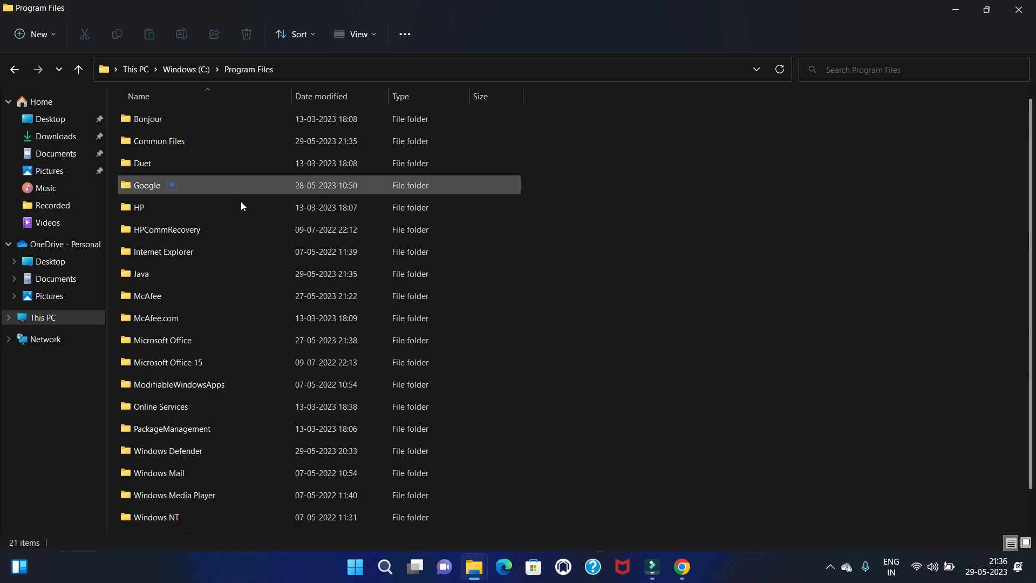
{"action": "double_click", "coordinate": [149, 274]}
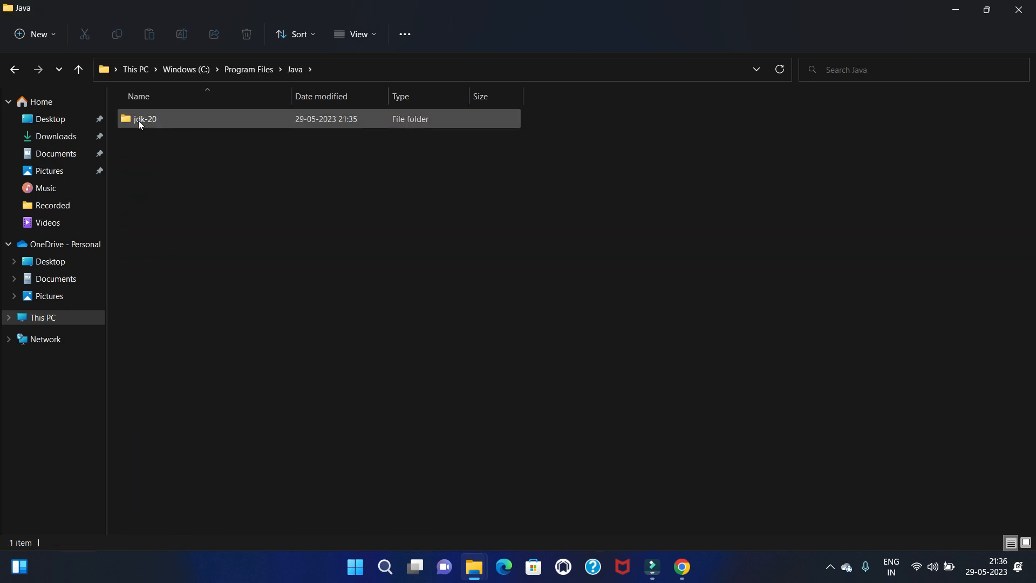
{"action": "double_click", "coordinate": [143, 121]}
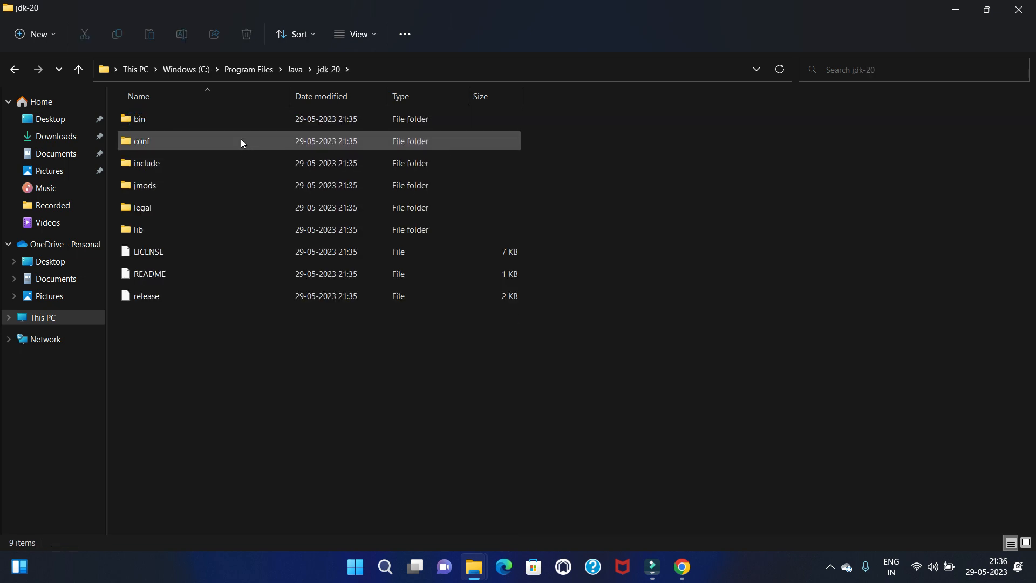
{"action": "double_click", "coordinate": [205, 120]}
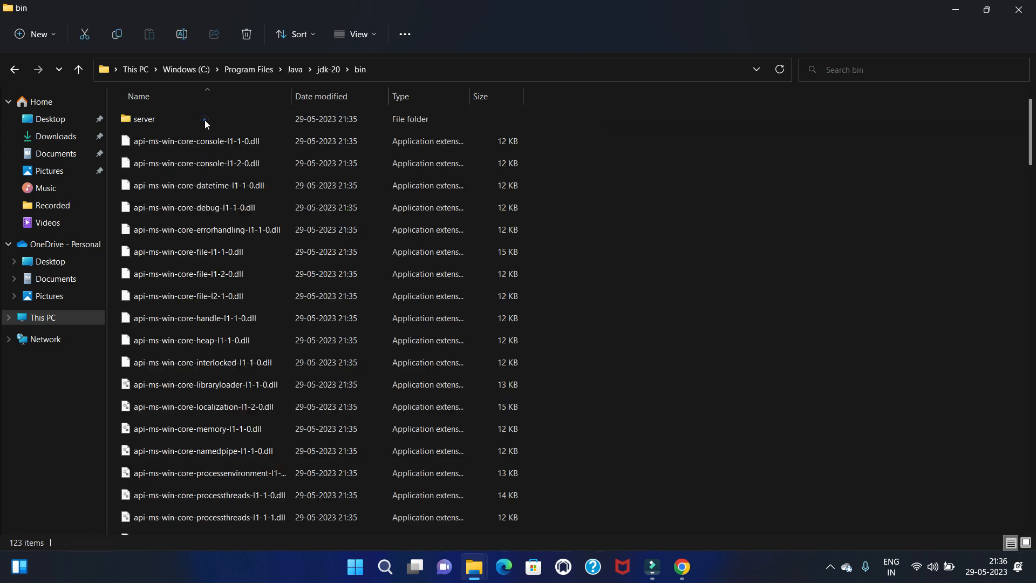
{"action": "left_click", "coordinate": [432, 68]}
{"action": "key", "text": "ctrl+c"}
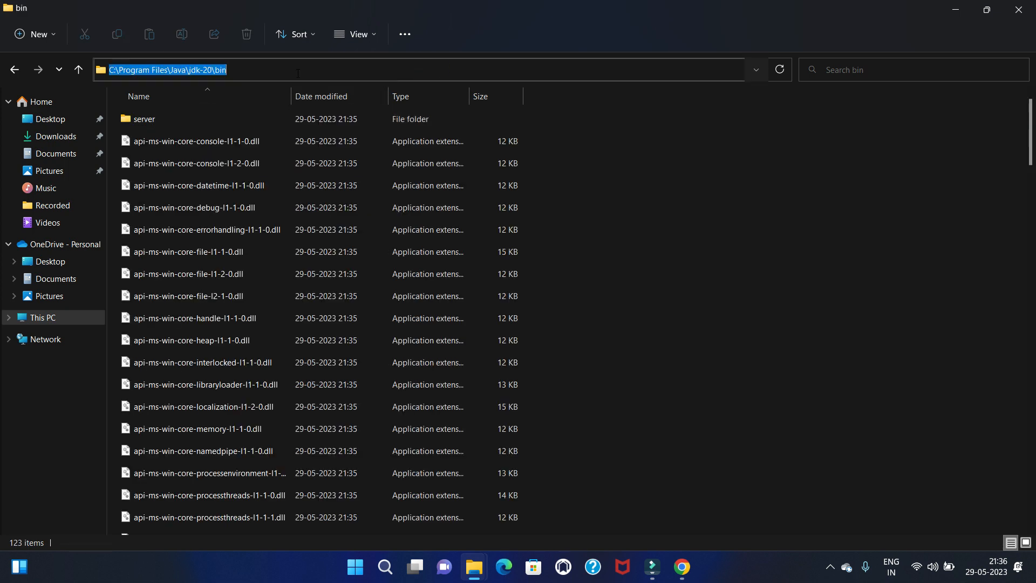
Step: Search Windows for "envi", open the system environment variables settings, and bring up the Environment Variables dialog
{"action": "left_click", "coordinate": [386, 564]}
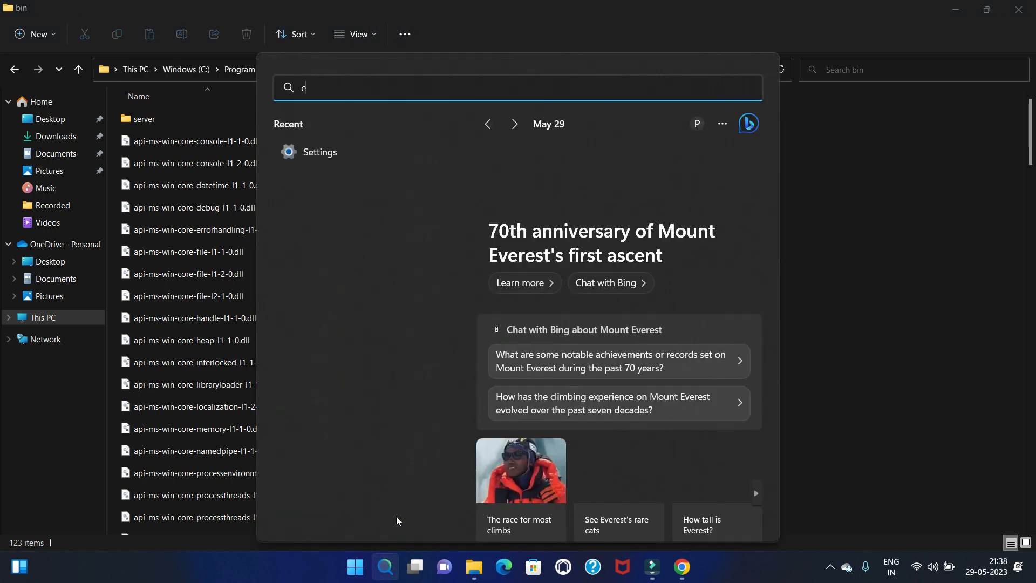
{"action": "type", "text": "envi"}
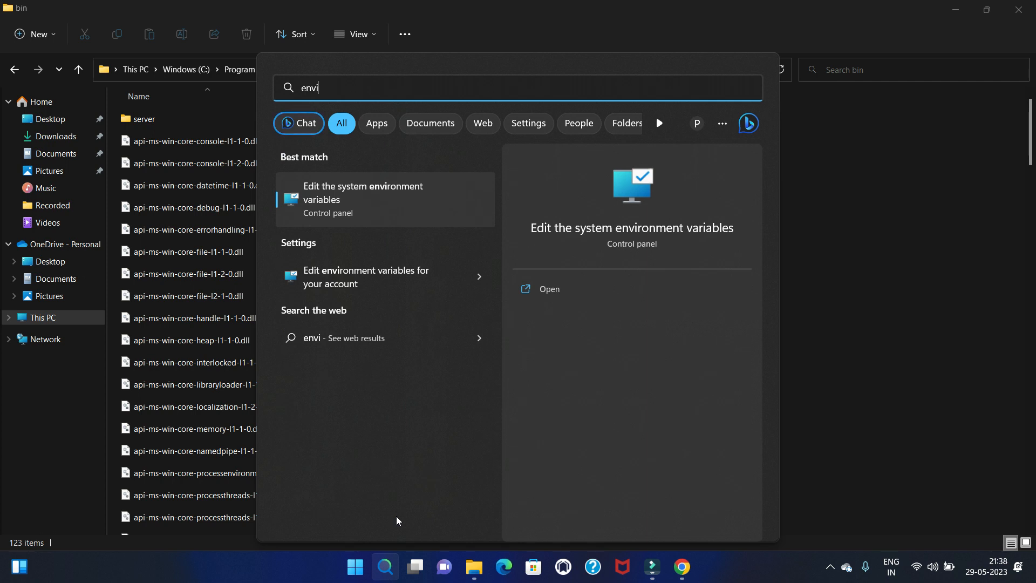
{"action": "left_click", "coordinate": [549, 290]}
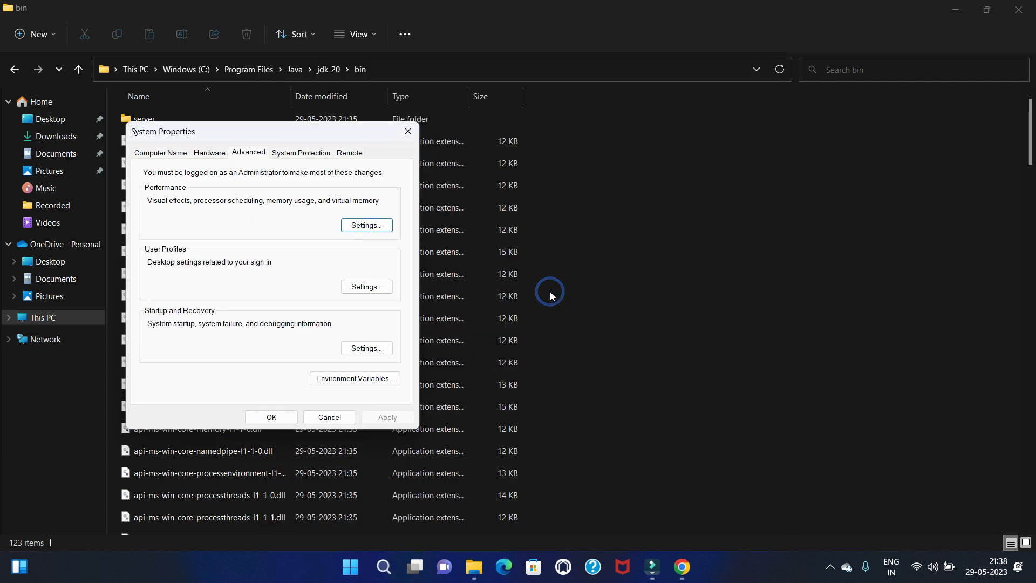
{"action": "left_click", "coordinate": [368, 382]}
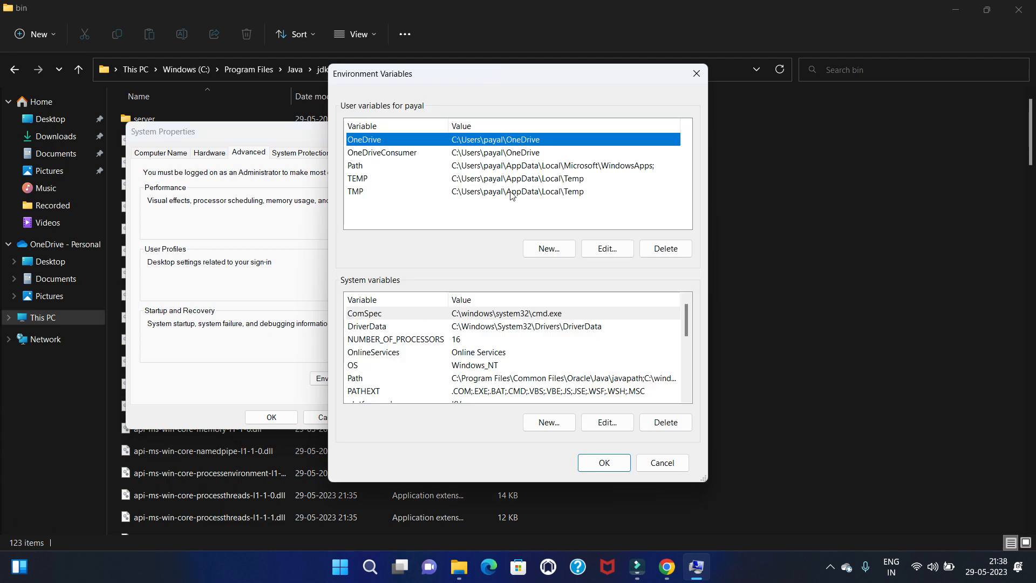
Step: Add C:\Program Files\Java\jdk-20\bin as a new entry to the user's Path variable and confirm the edit
{"action": "left_click", "coordinate": [365, 168]}
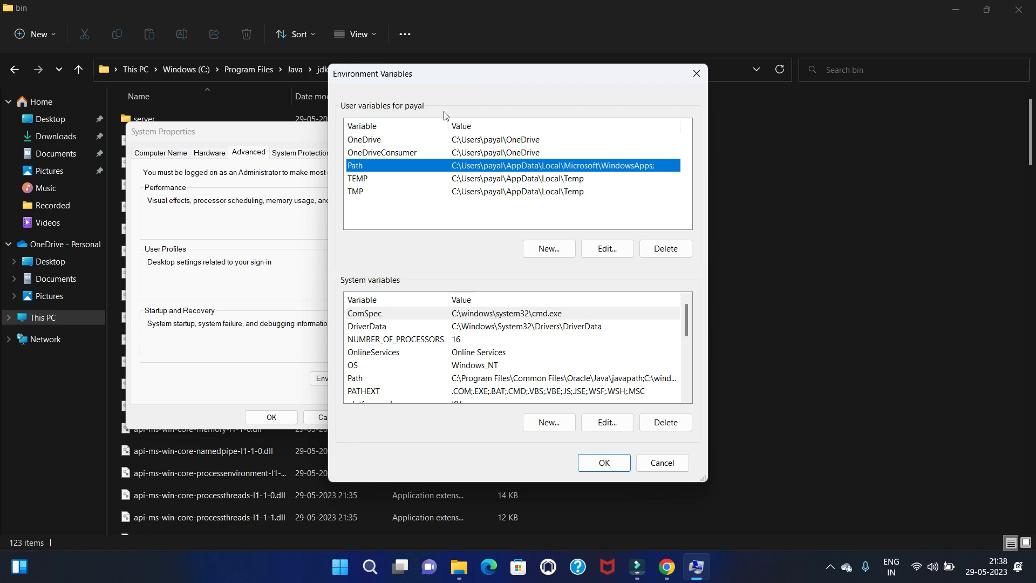
{"action": "left_click", "coordinate": [607, 248]}
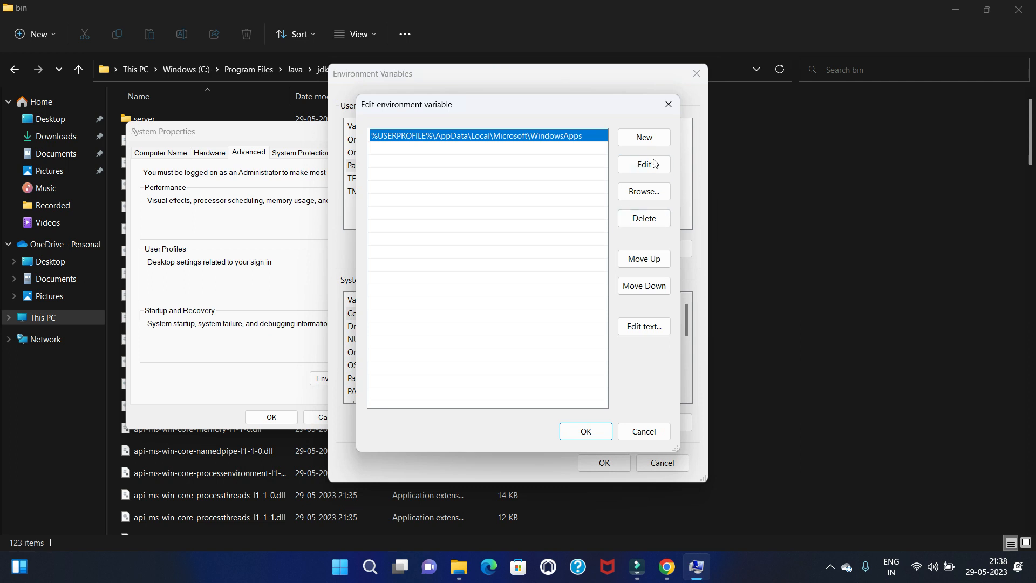
{"action": "left_click", "coordinate": [650, 138]}
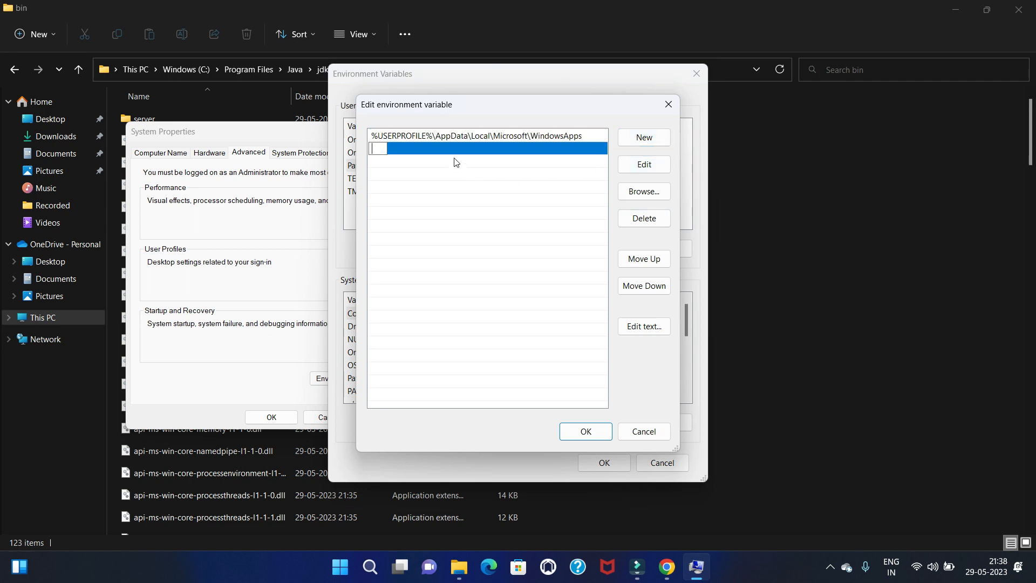
{"action": "key", "text": "ctrl+v"}
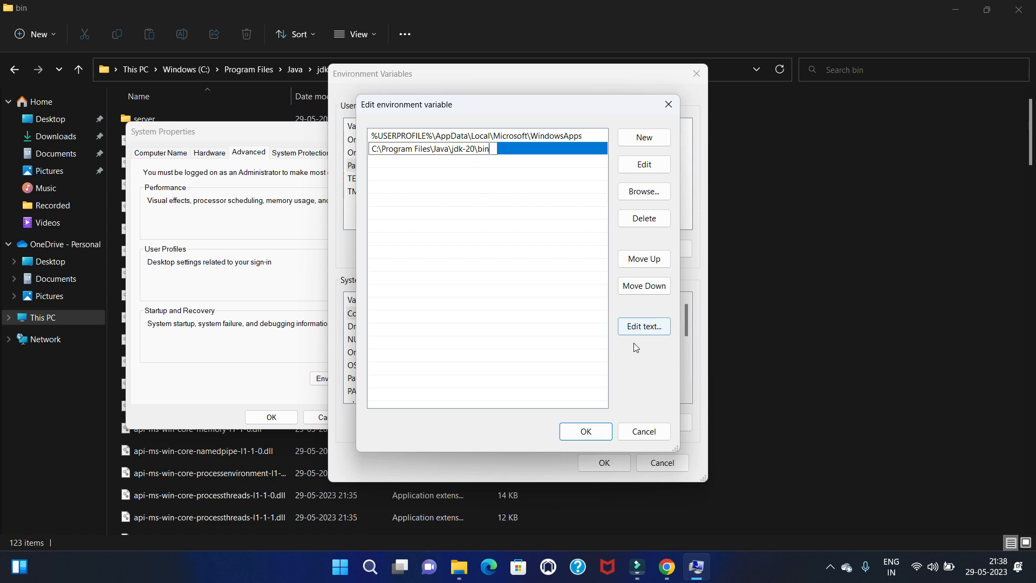
{"action": "left_click", "coordinate": [586, 432]}
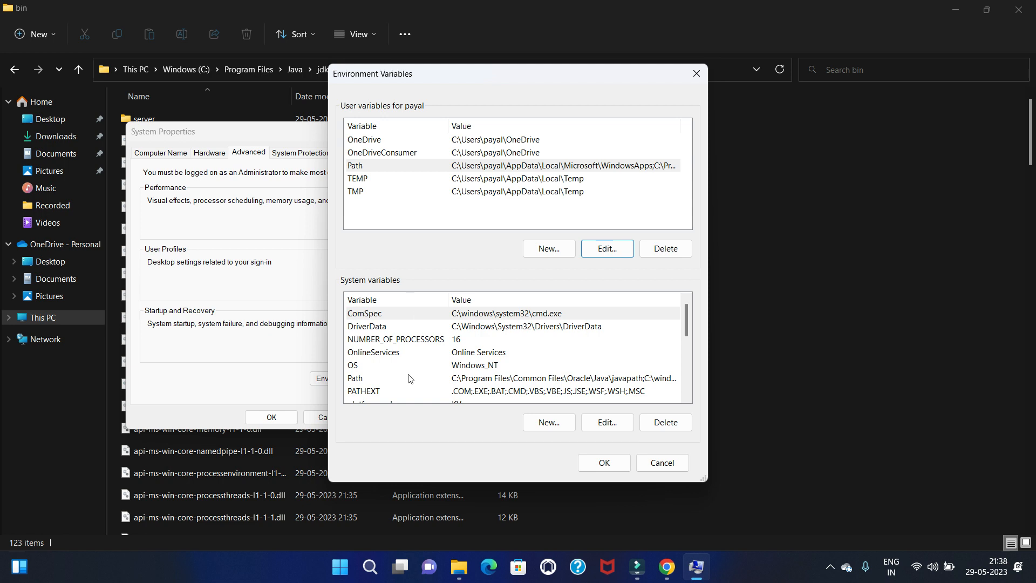
Step: Add C:\Program Files\Java\jdk-20\bin as a new entry to the system Path variable and confirm all open settings dialogs
{"action": "left_click", "coordinate": [466, 380]}
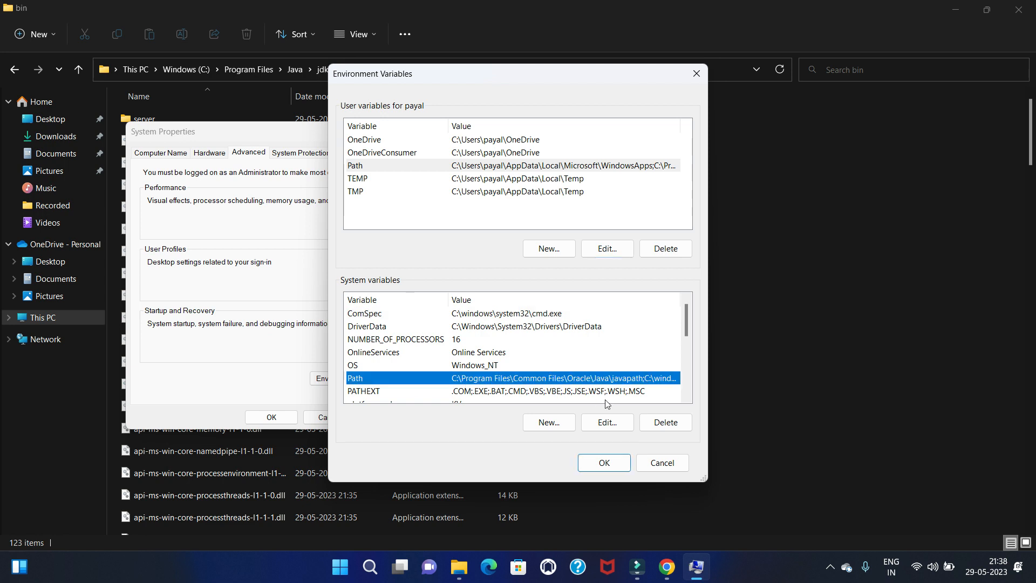
{"action": "left_click", "coordinate": [614, 423]}
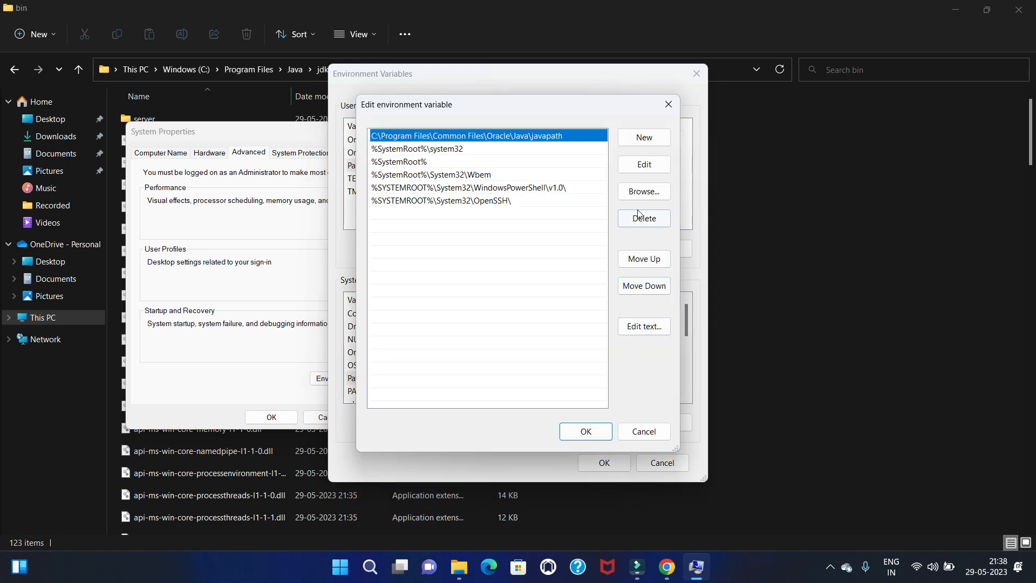
{"action": "left_click", "coordinate": [649, 143]}
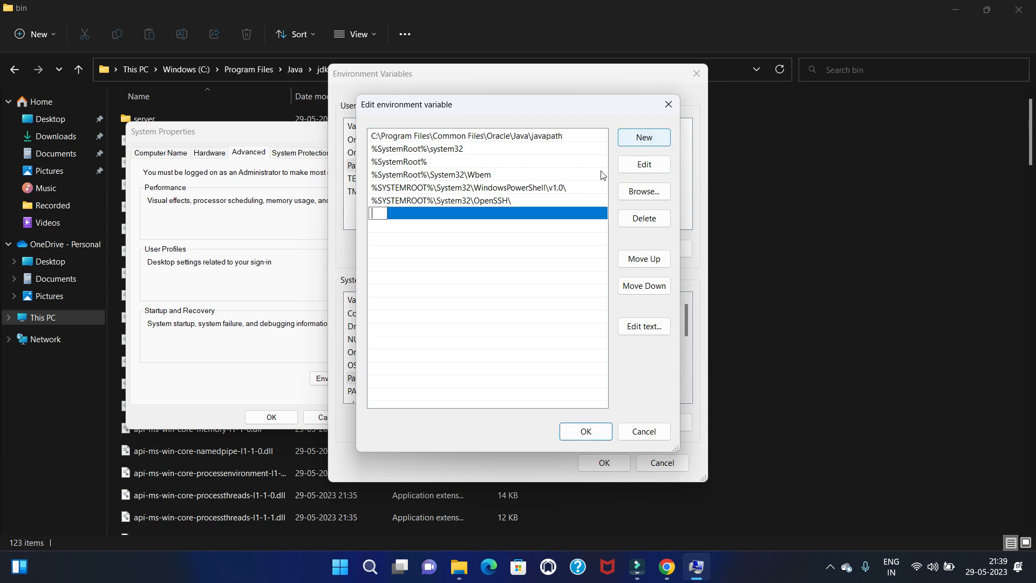
{"action": "key", "text": "ctrl+v"}
{"action": "left_click", "coordinate": [589, 432]}
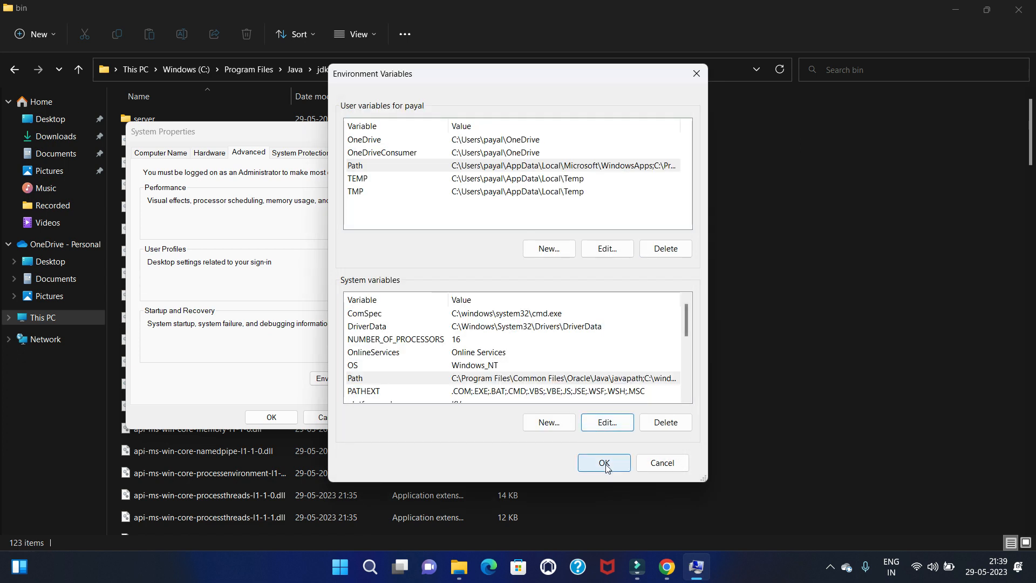
{"action": "left_click", "coordinate": [604, 463]}
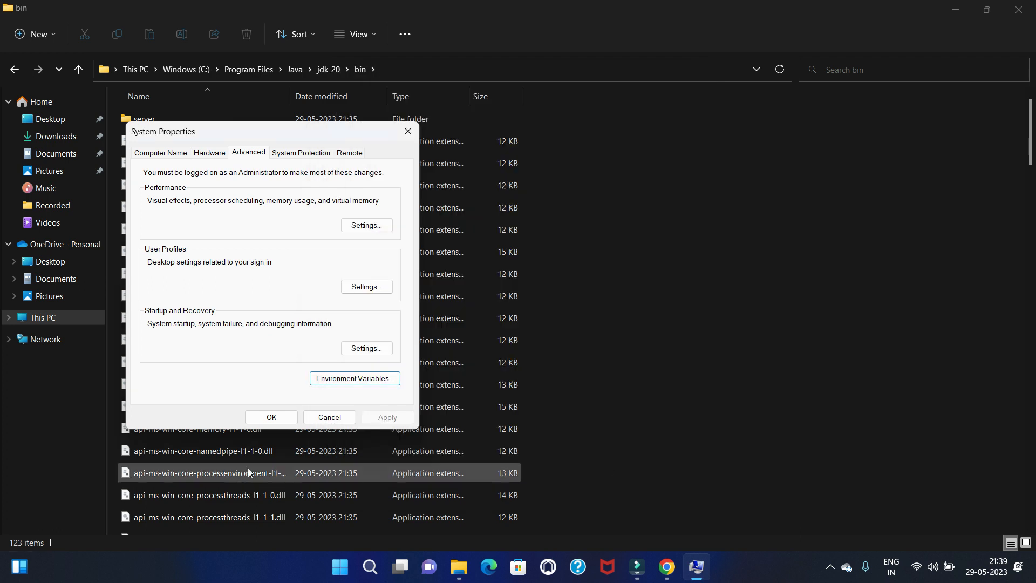
{"action": "left_click", "coordinate": [271, 418]}
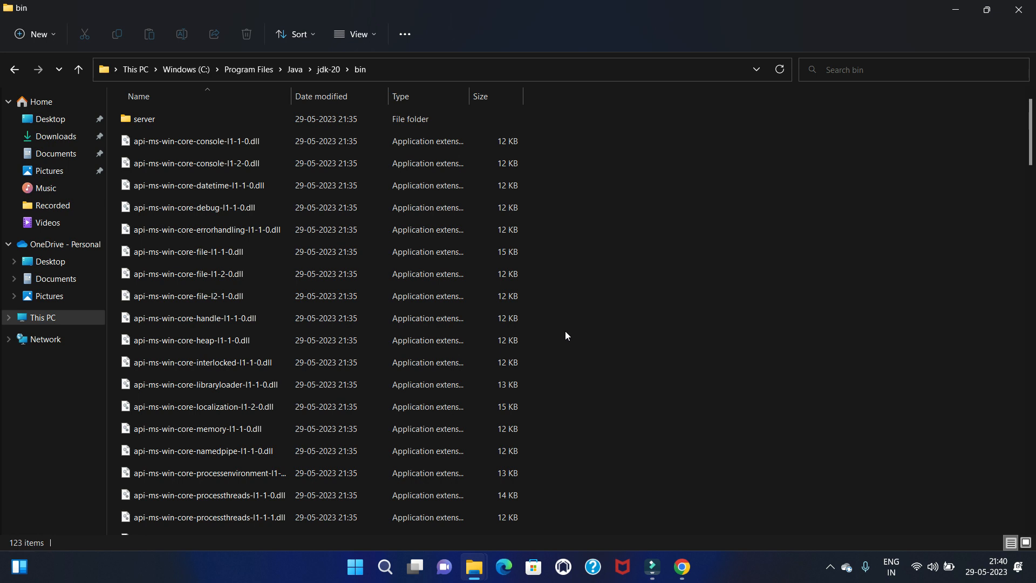
Step: Search Windows for "cmd", open Command Prompt and run java -version to check the installed Java version
{"action": "left_click", "coordinate": [387, 566]}
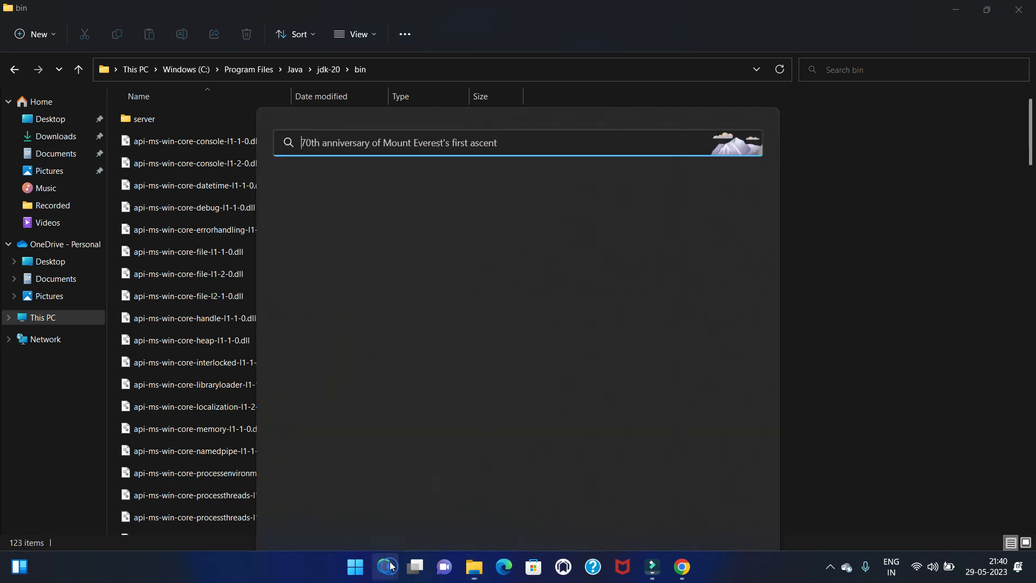
{"action": "type", "text": "cmd"}
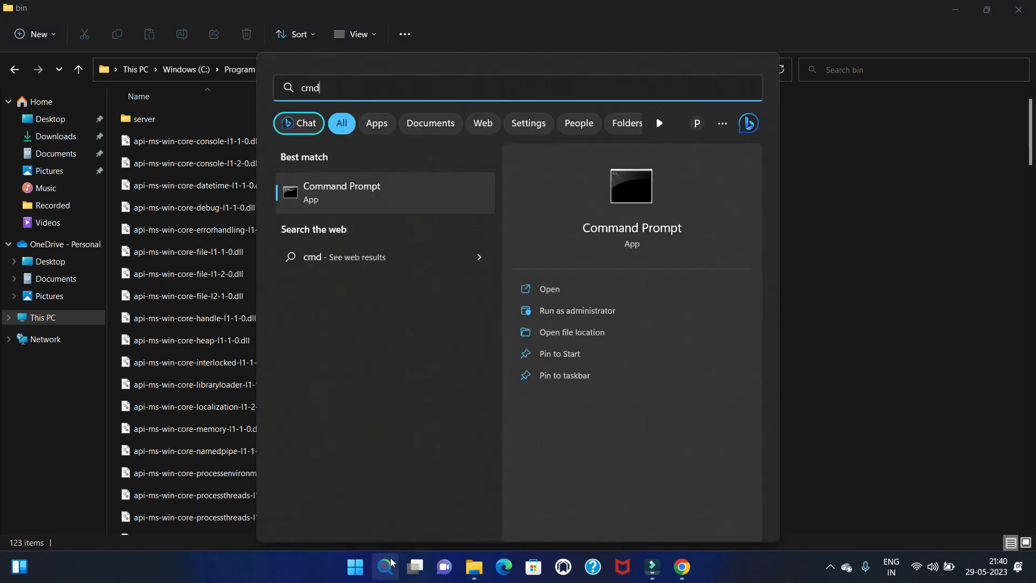
{"action": "key", "text": "Return"}
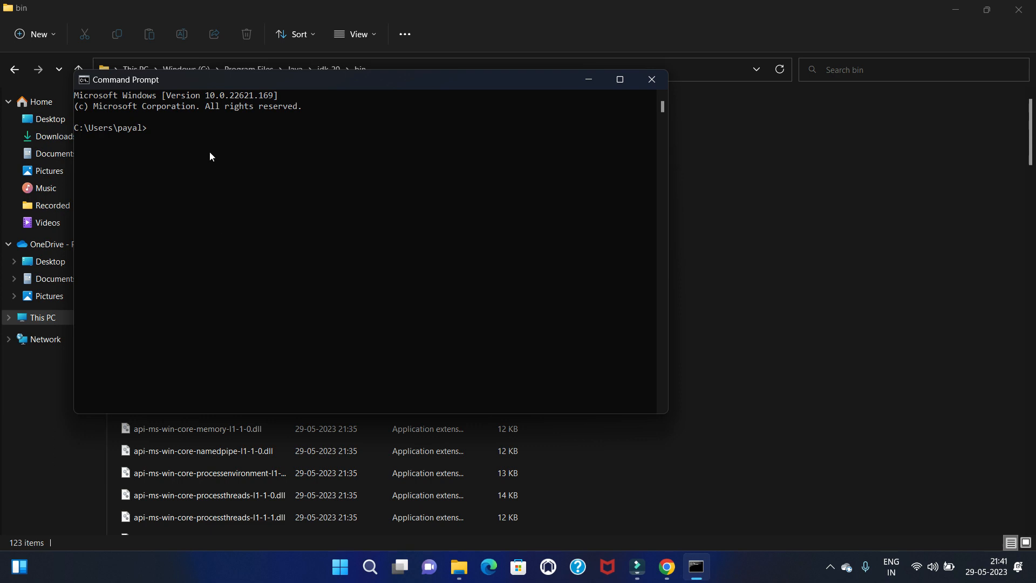
{"action": "type", "text": "java -version"}
{"action": "key", "text": "Return"}
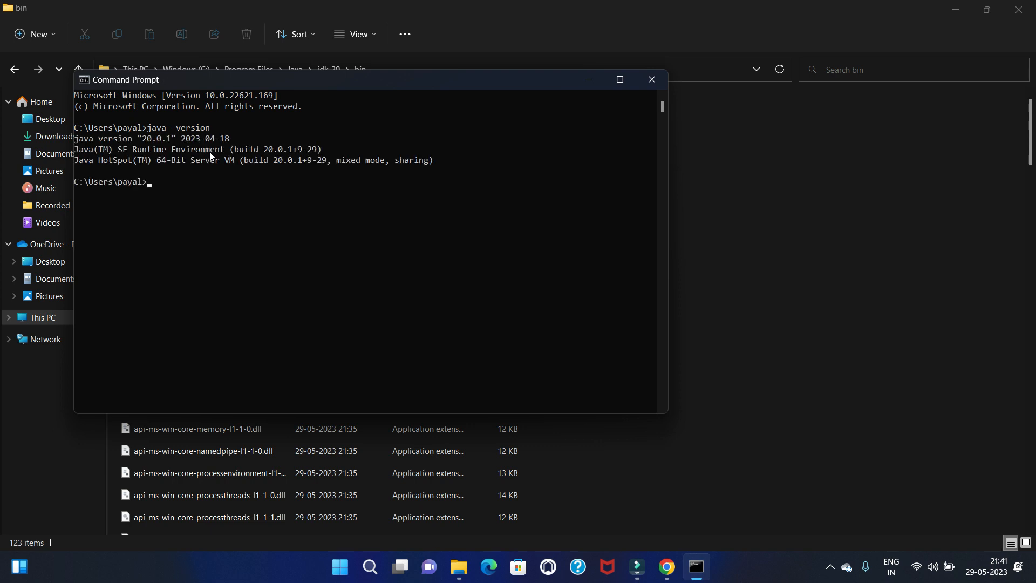